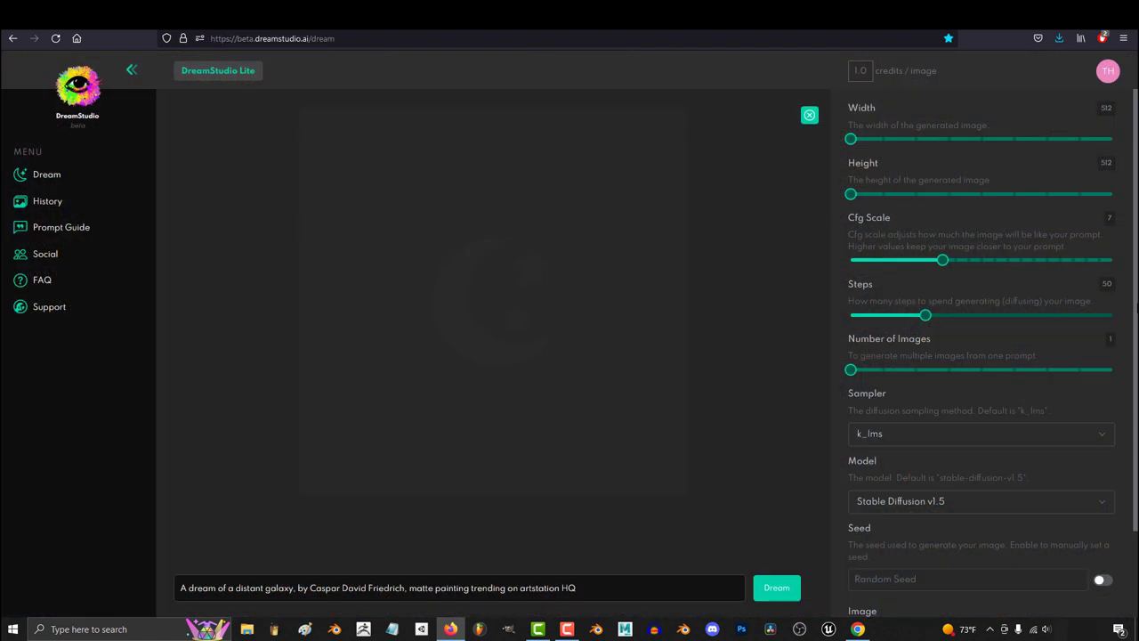
Drag the Number of Images slider in the settings panel up to 9.
scroll(979, 356, down, 2)
scroll(979, 356, down, 2)
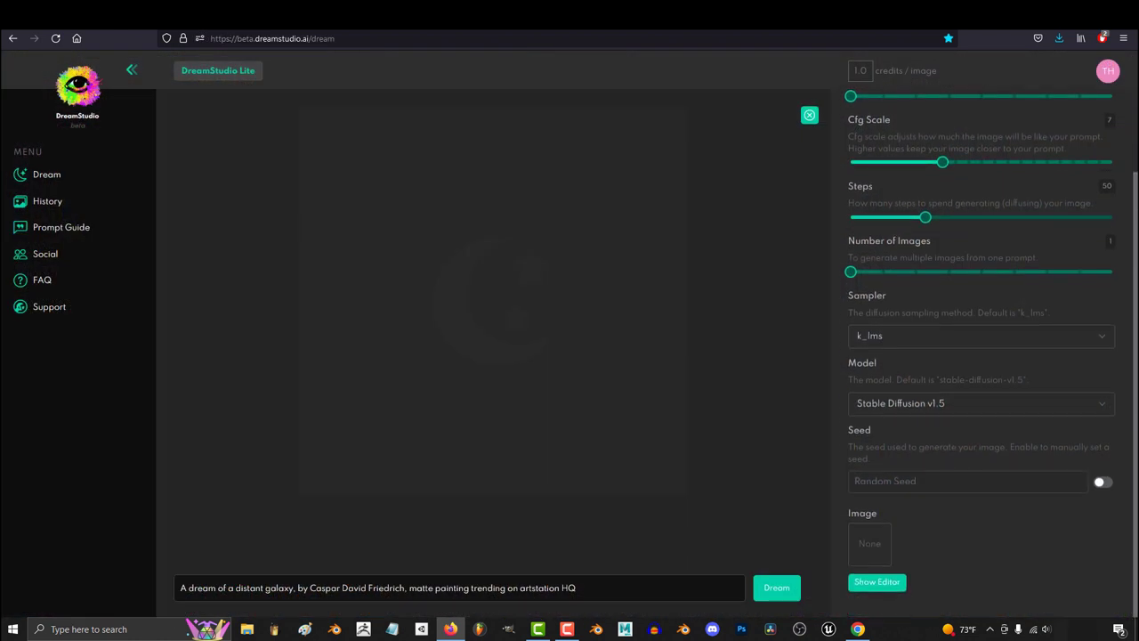
scroll(979, 356, up, 2)
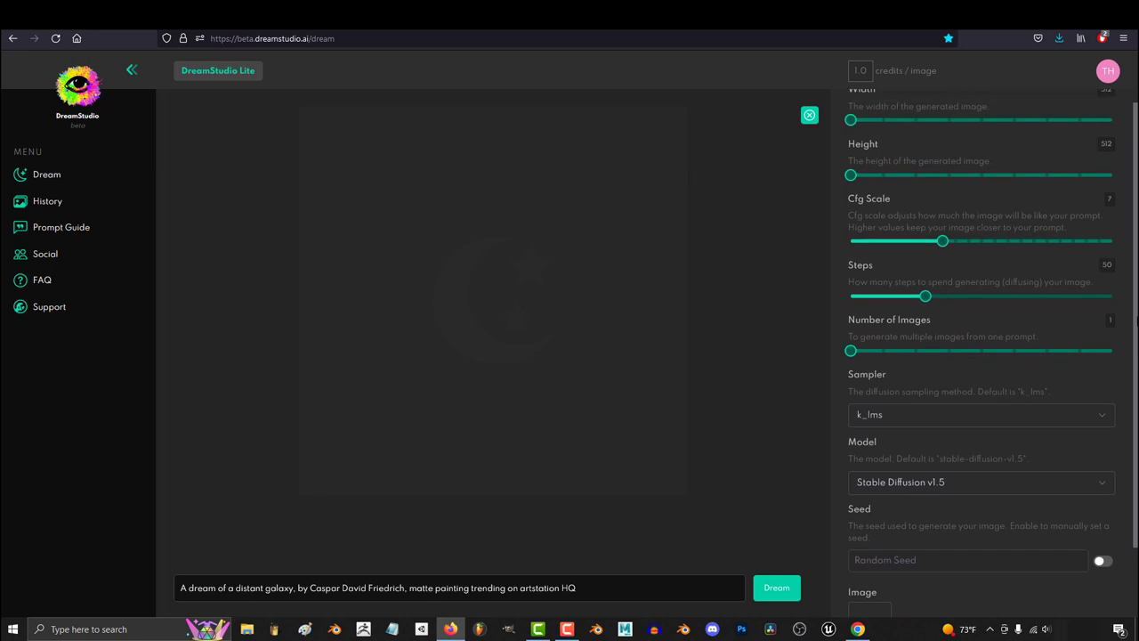
drag(850, 370, 1015, 369)
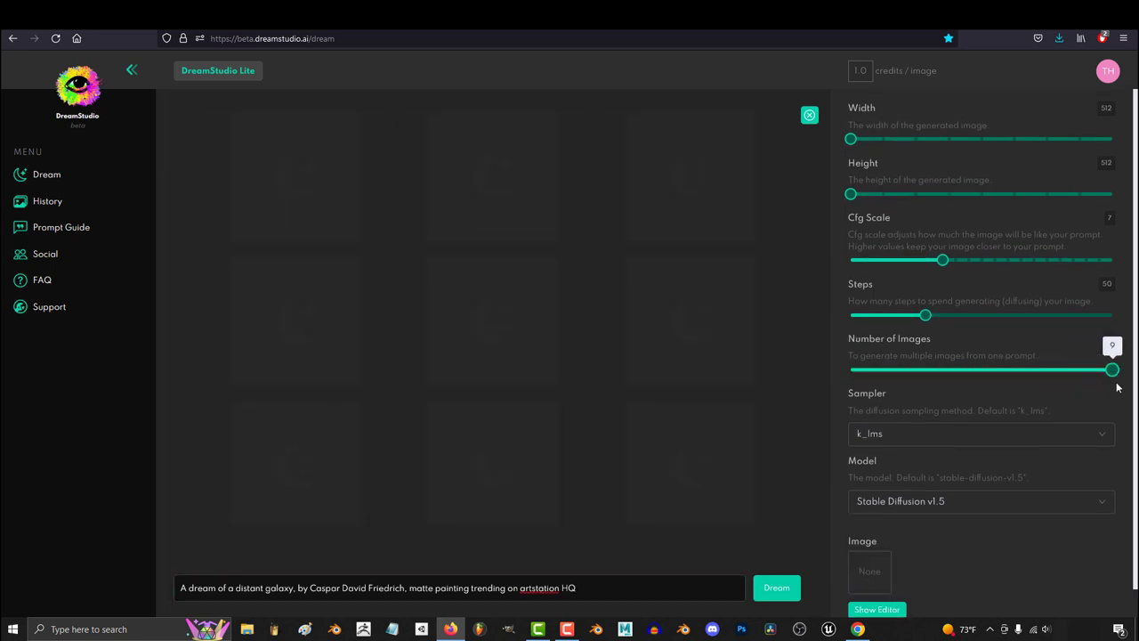
scroll(1104, 411, down, 1)
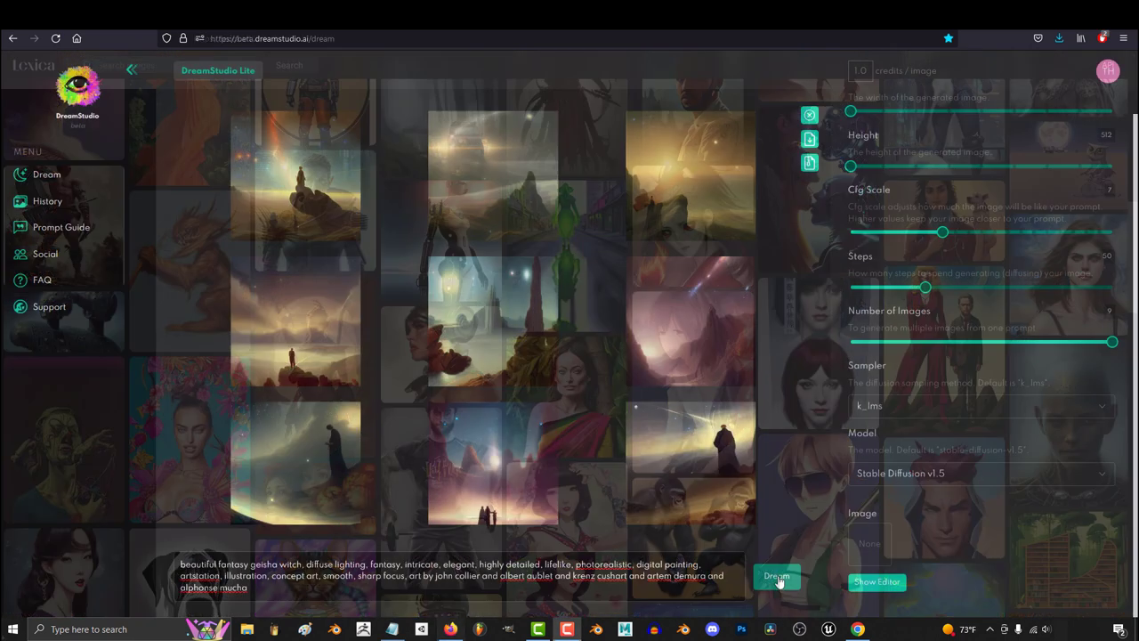
Generate images from the pasted fantasy geisha witch prompt with Dream.
click(777, 576)
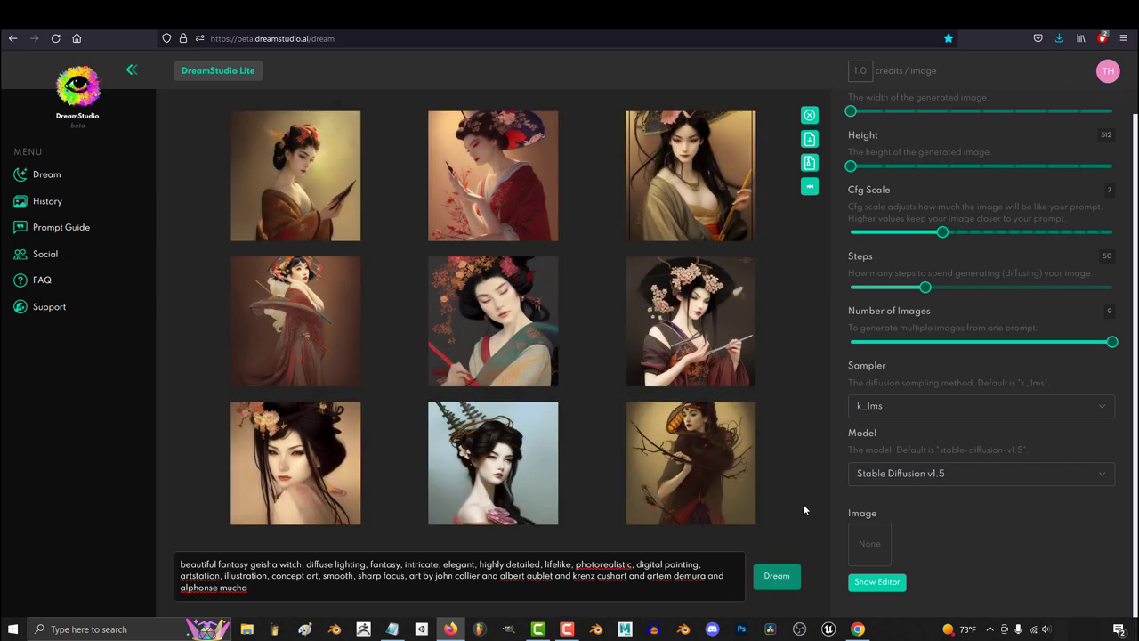
Generate nine images from the edited geisha Princess prompt and review the grid.
click(777, 577)
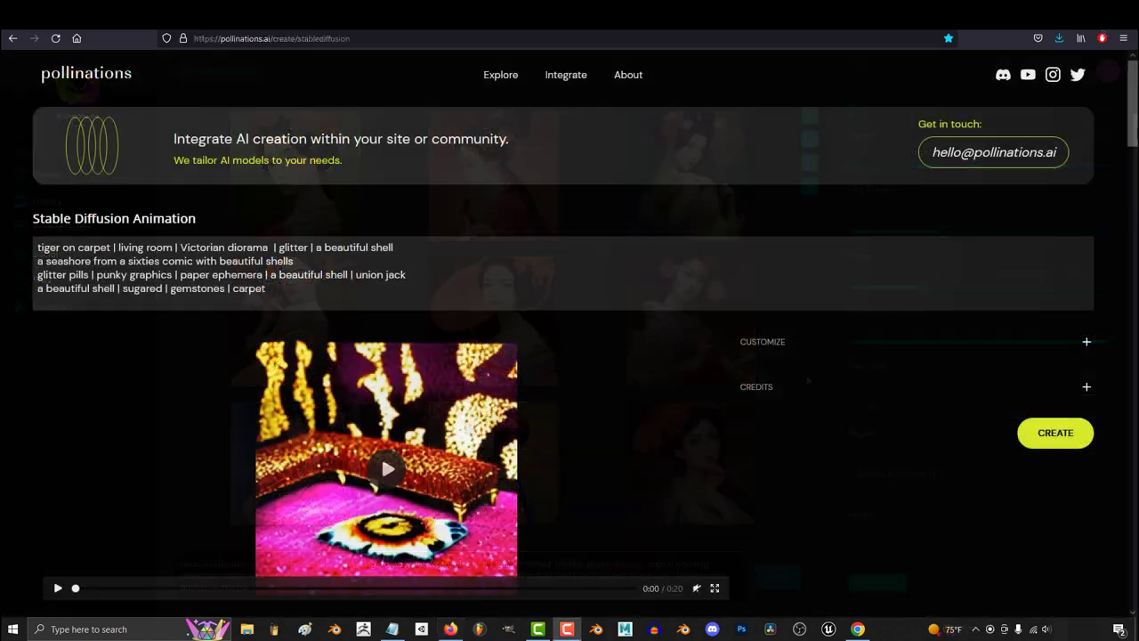
scroll(569, 356, down, 6)
scroll(387, 334, down, 15)
scroll(569, 330, up, 15)
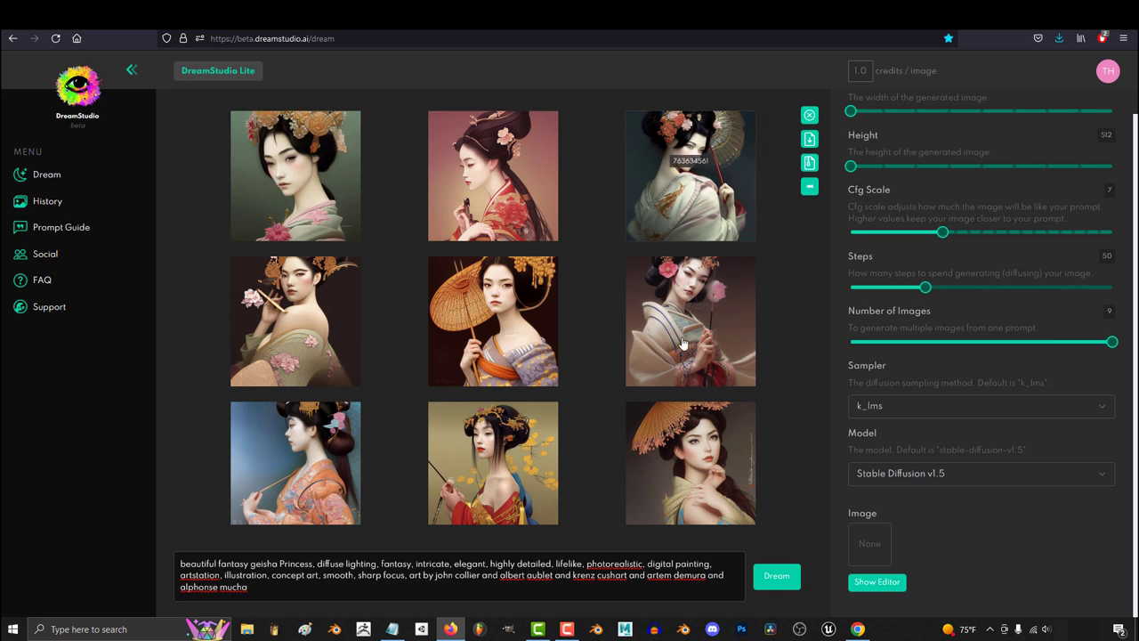
scroll(1063, 498, up, 1)
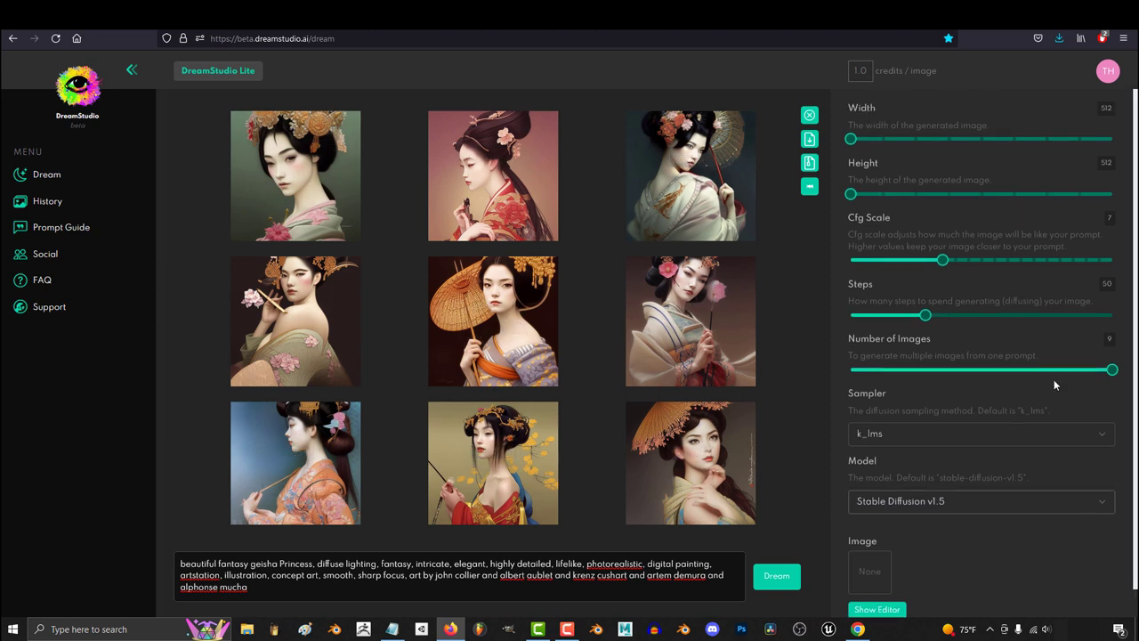
Show the Theme toggle in the account menu, then set image height to 768 at width 512.
click(1107, 72)
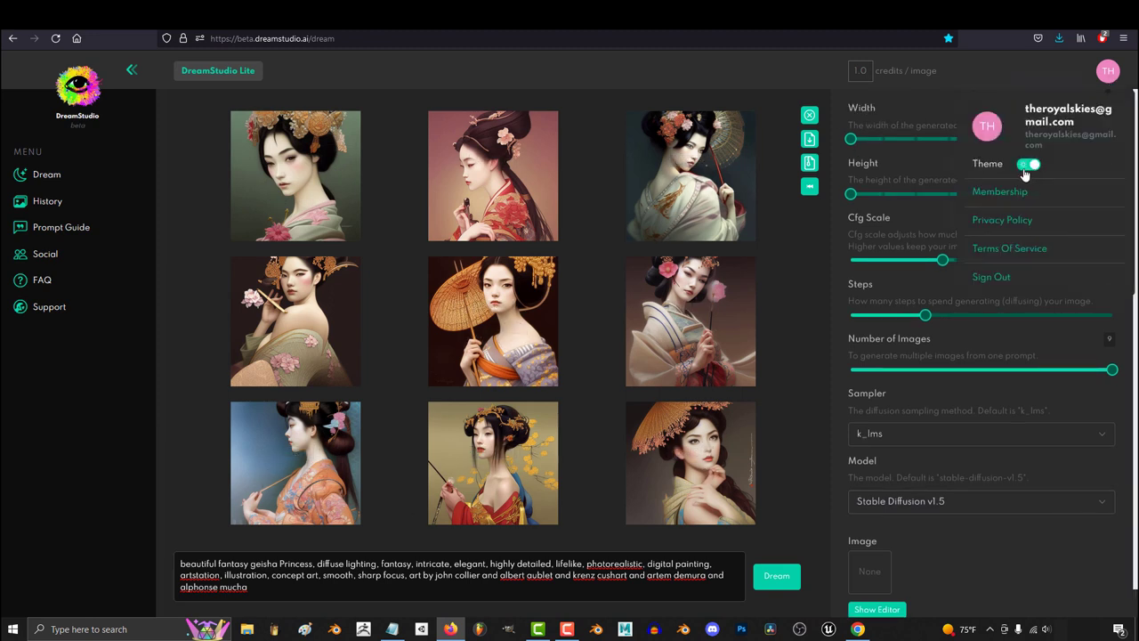
scroll(1032, 267, down, 1)
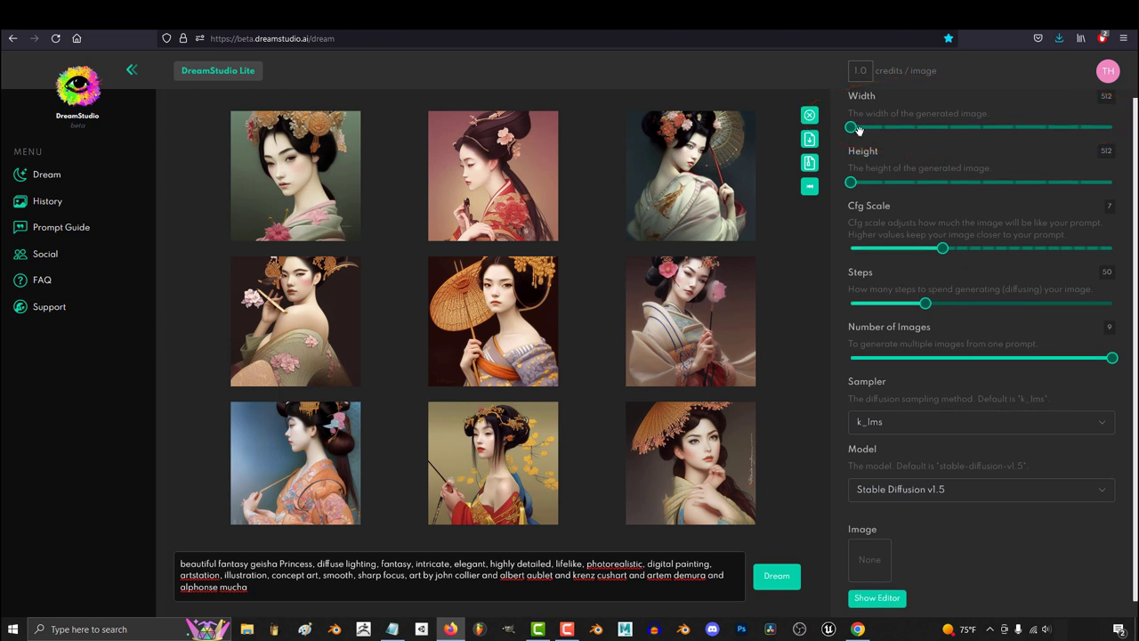
mouse_move(851, 128)
mouse_down()
mouse_move(1113, 128)
mouse_move(851, 128)
mouse_up()
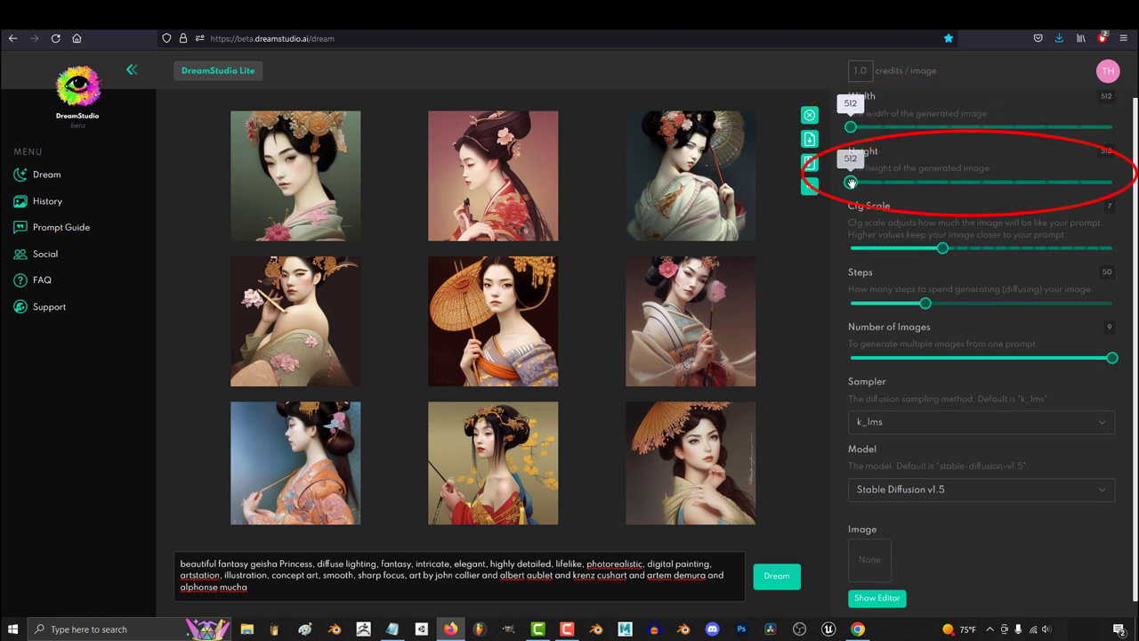
mouse_move(851, 182)
mouse_down()
mouse_move(1015, 182)
mouse_move(851, 182)
mouse_up()
mouse_move(851, 127)
mouse_down()
mouse_move(1048, 128)
mouse_move(851, 127)
mouse_up()
mouse_move(851, 182)
mouse_down()
mouse_move(1017, 182)
mouse_move(851, 182)
mouse_move(1020, 219)
mouse_move(820, 215)
mouse_move(1015, 214)
mouse_move(833, 210)
mouse_up()
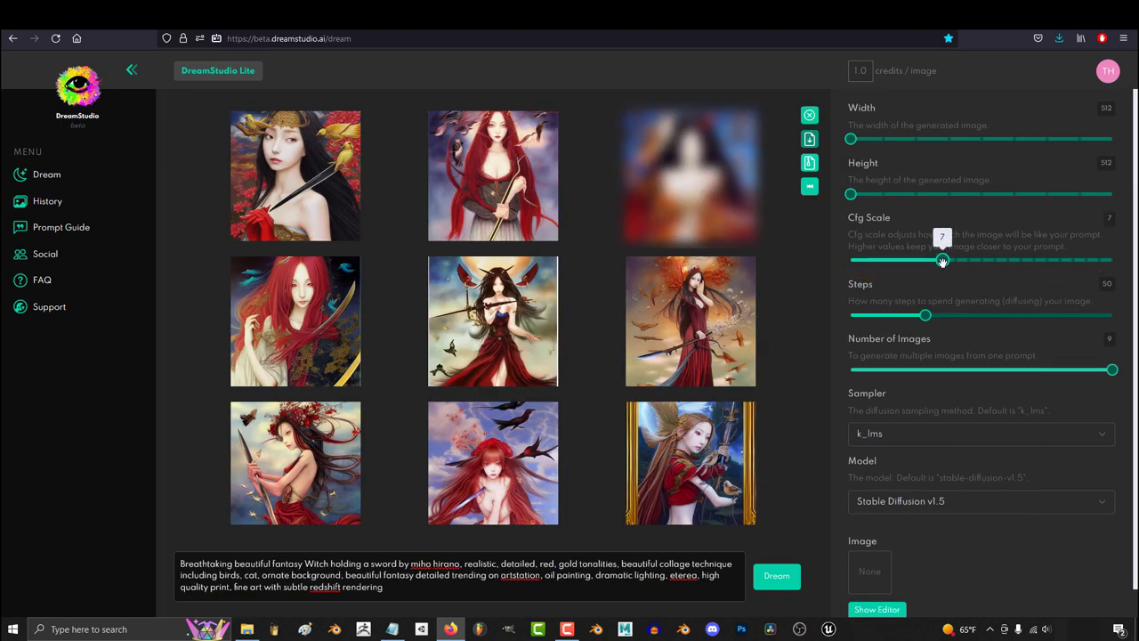
Regenerate the witch images at Cfg Scale 0, then 20, and return the scale to 7.
drag(943, 260, 851, 261)
click(776, 576)
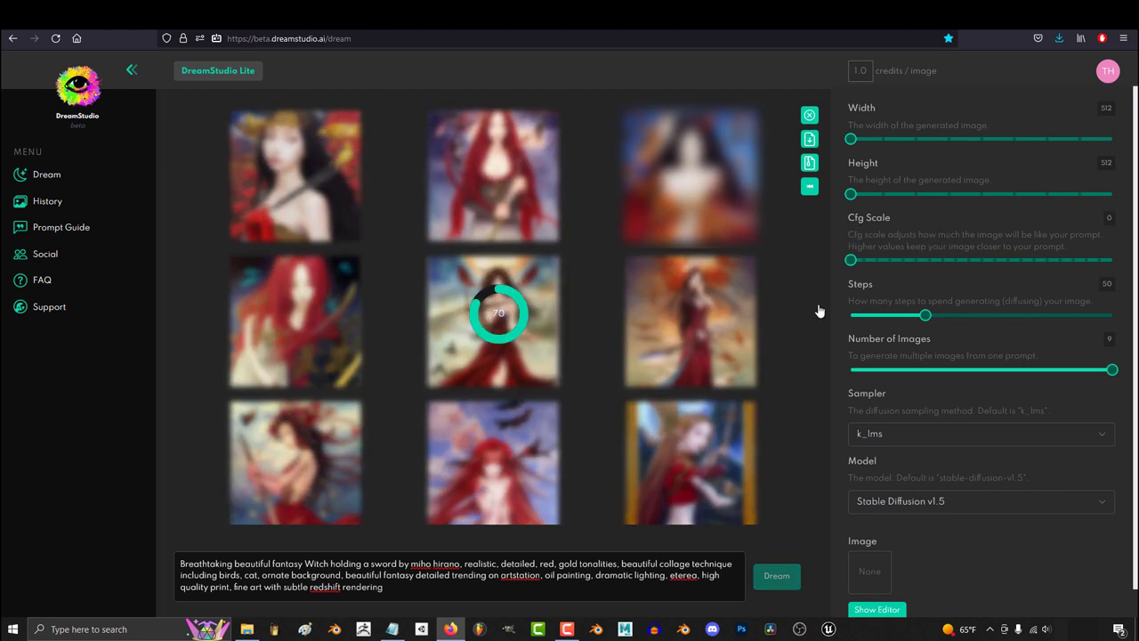
drag(851, 260, 1113, 260)
click(781, 585)
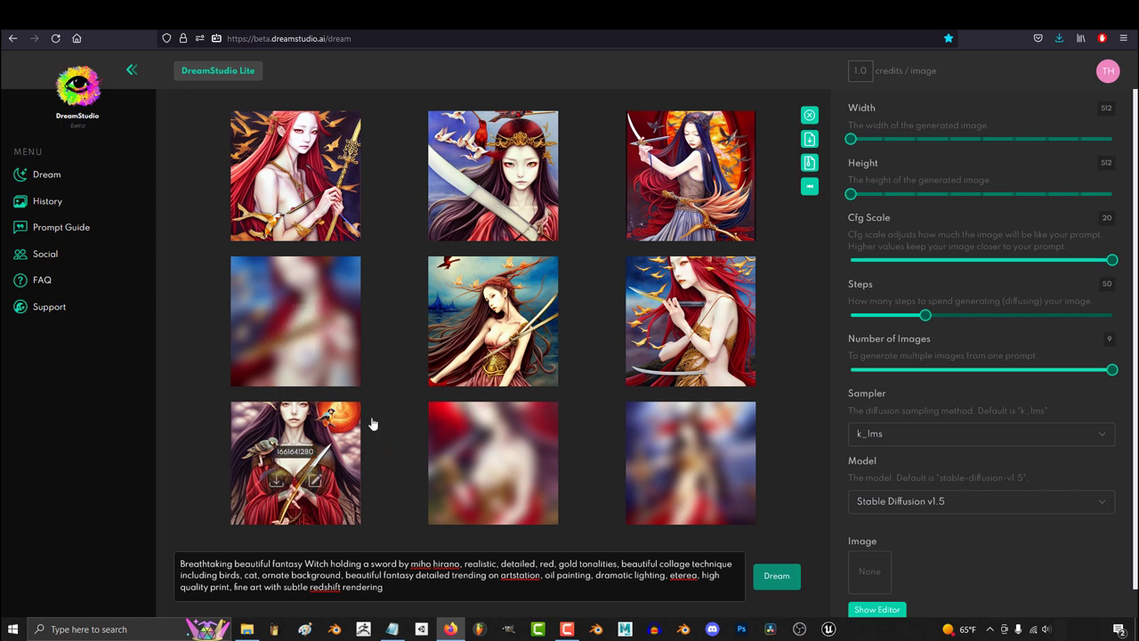
mouse_move(1113, 261)
drag(1113, 261, 931, 283)
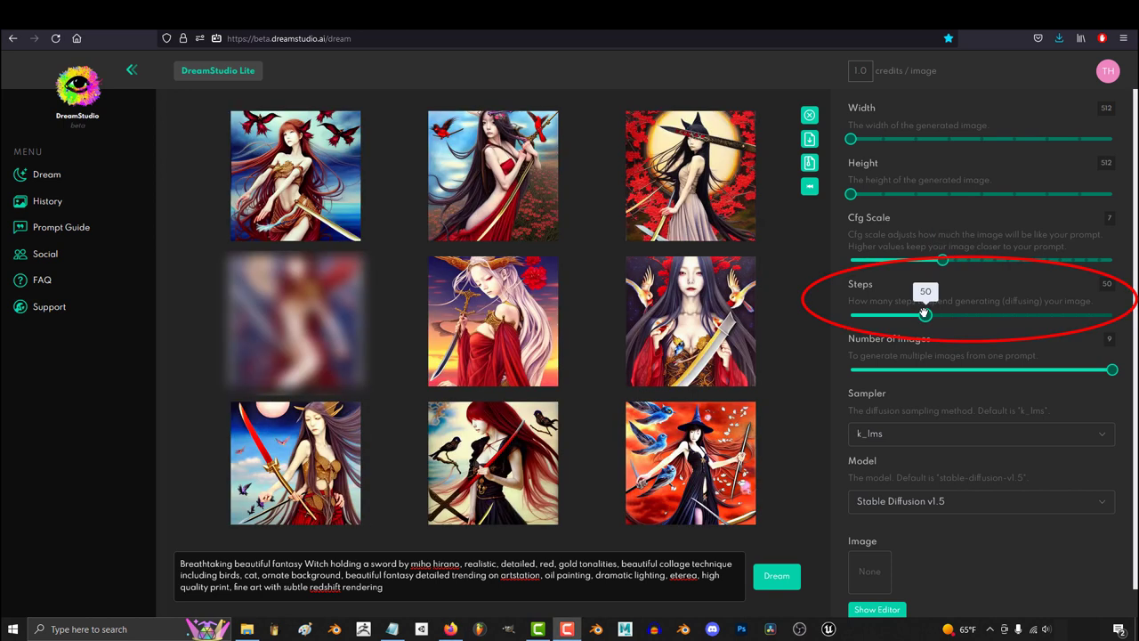
Regenerate the witch images at default settings, then at 10 steps, then at 150 steps.
click(777, 576)
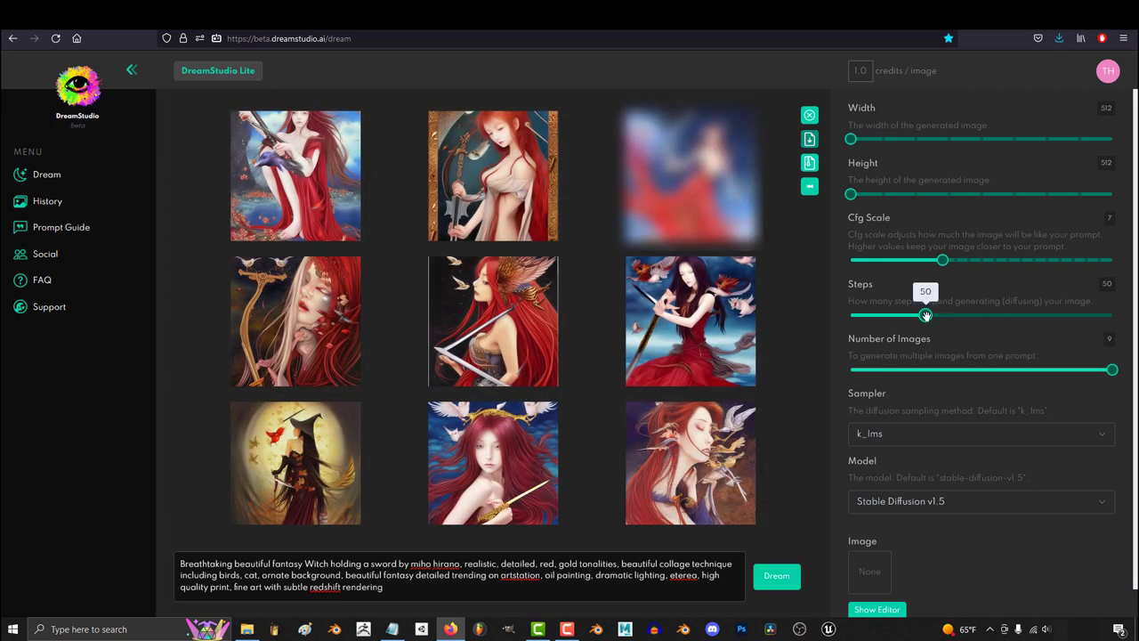
drag(925, 315, 839, 326)
click(777, 579)
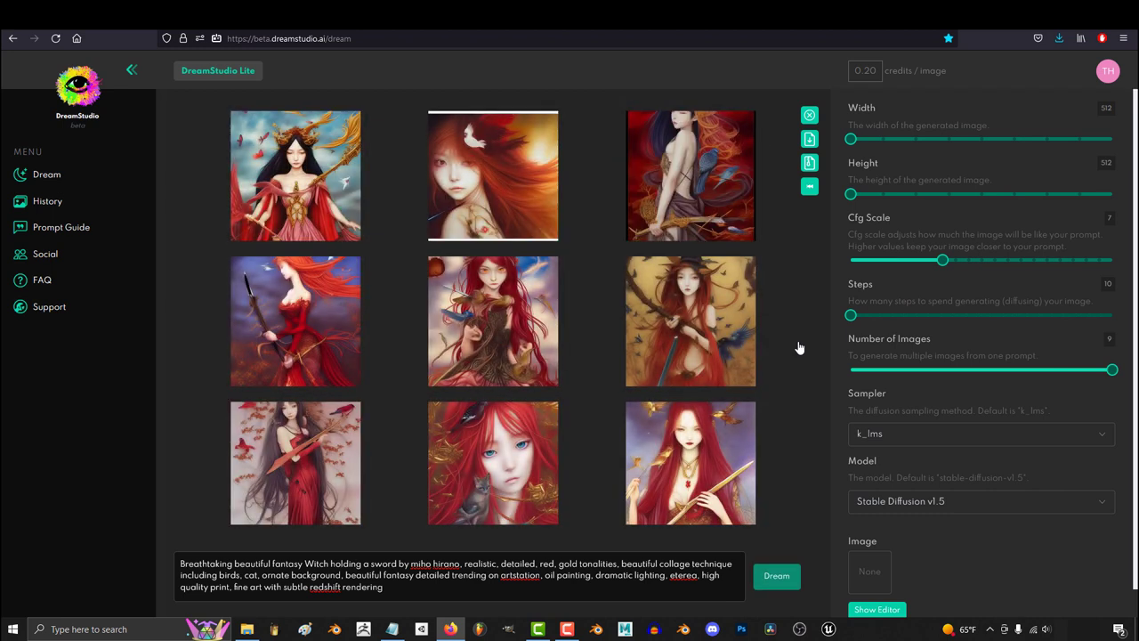
drag(874, 321, 1113, 315)
click(777, 577)
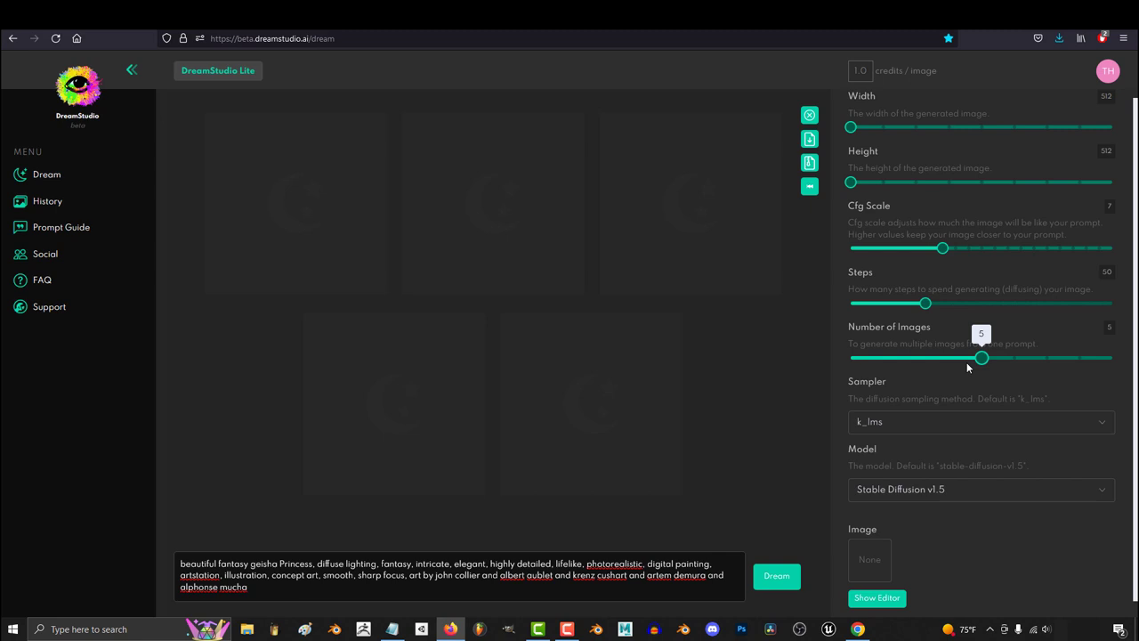
Lower the Number of Images slider, then return it to 9.
mouse_move(980, 359)
mouse_down()
mouse_move(852, 359)
mouse_move(889, 359)
mouse_up()
mouse_move(1100, 369)
mouse_down()
mouse_move(1112, 359)
mouse_move(883, 359)
mouse_move(1115, 360)
mouse_up()
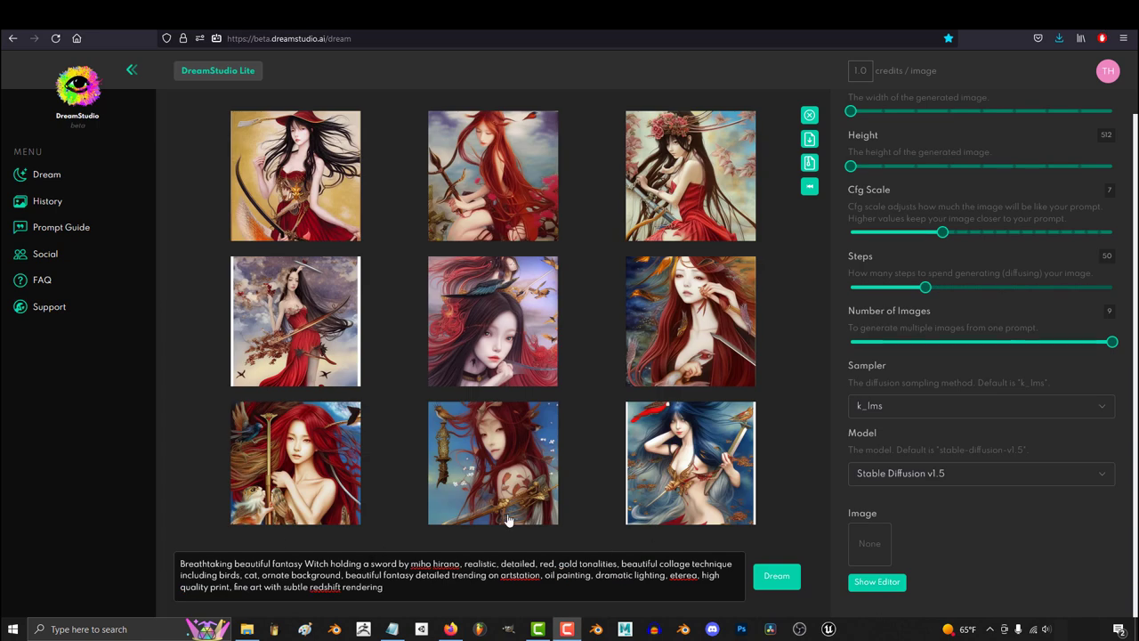
Switch the sampler to k_lms for the moon-goddess witch portraits.
click(911, 416)
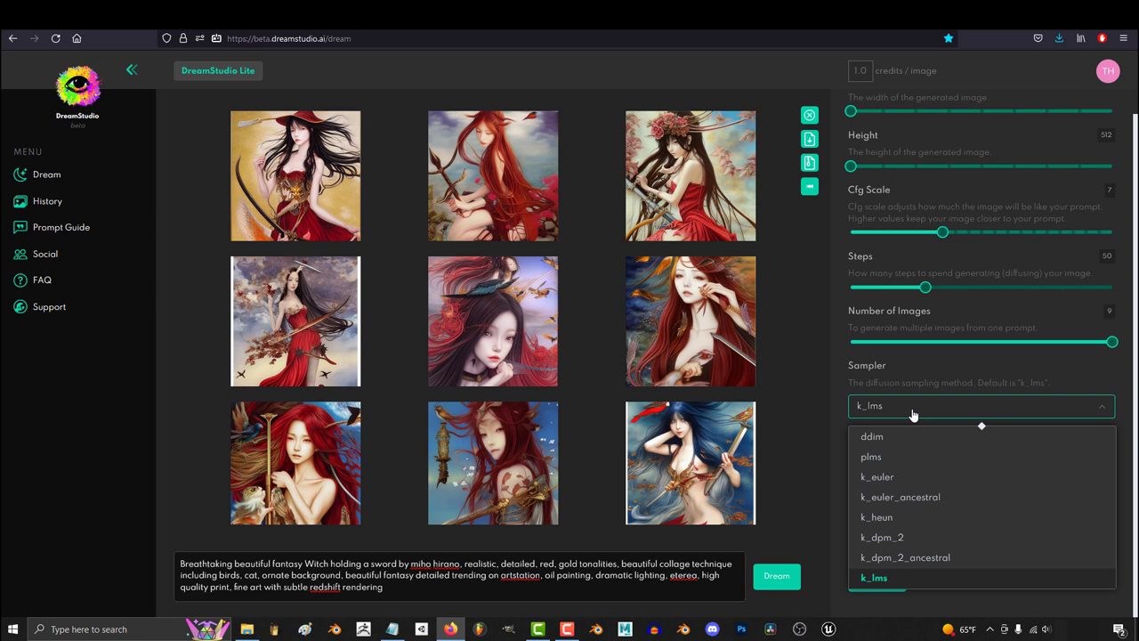
click(913, 414)
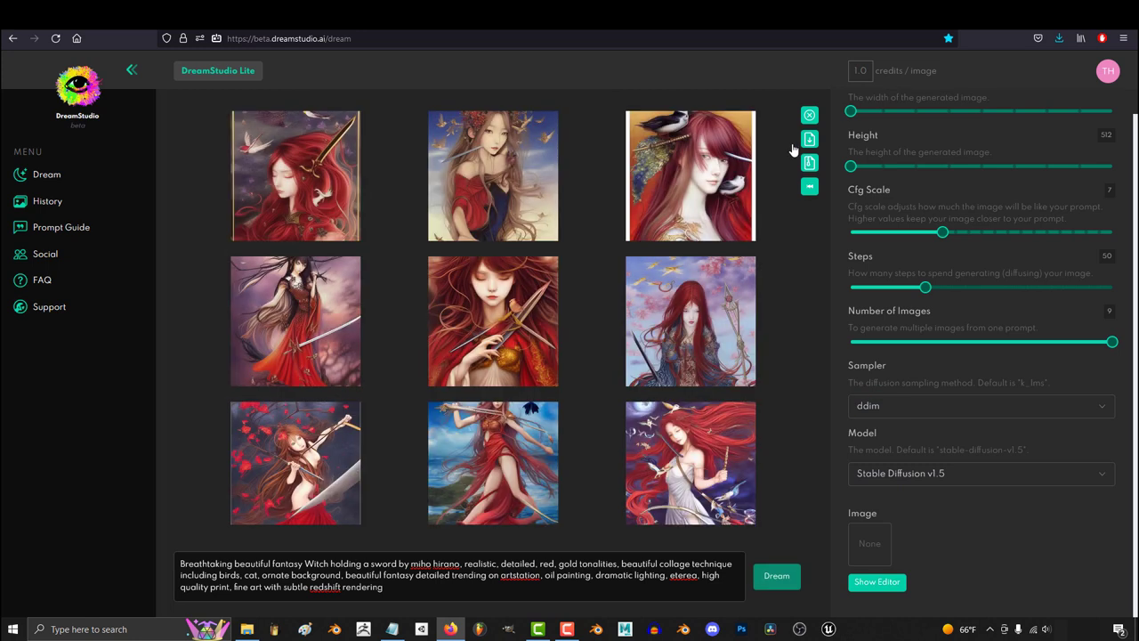
click(890, 406)
click(903, 583)
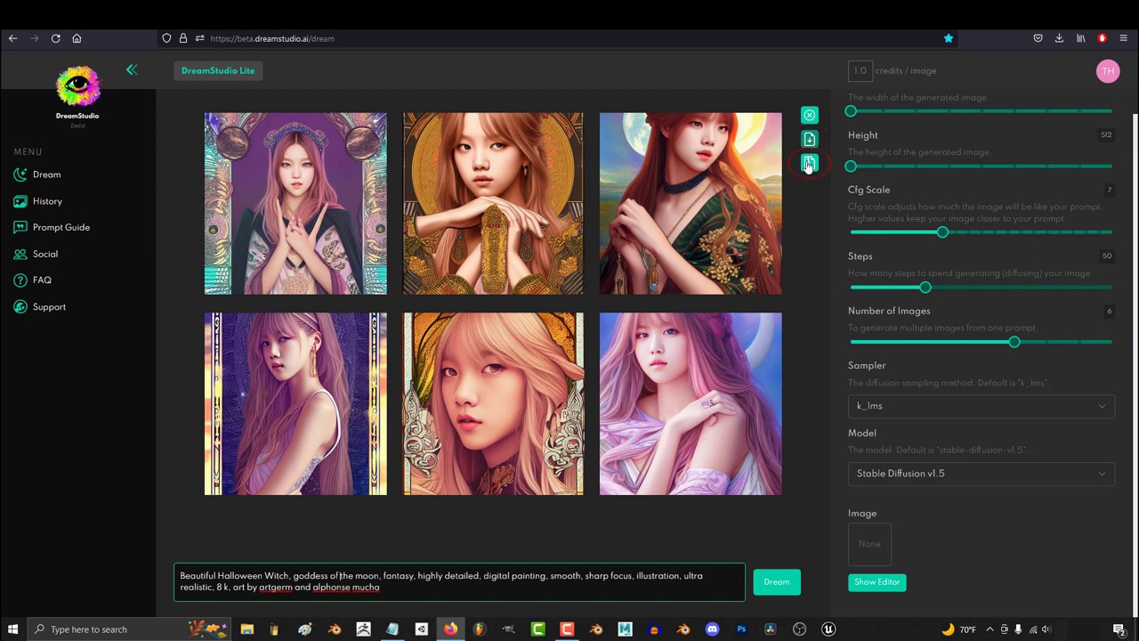
Download the generated portraits and switch to the image editor.
click(808, 141)
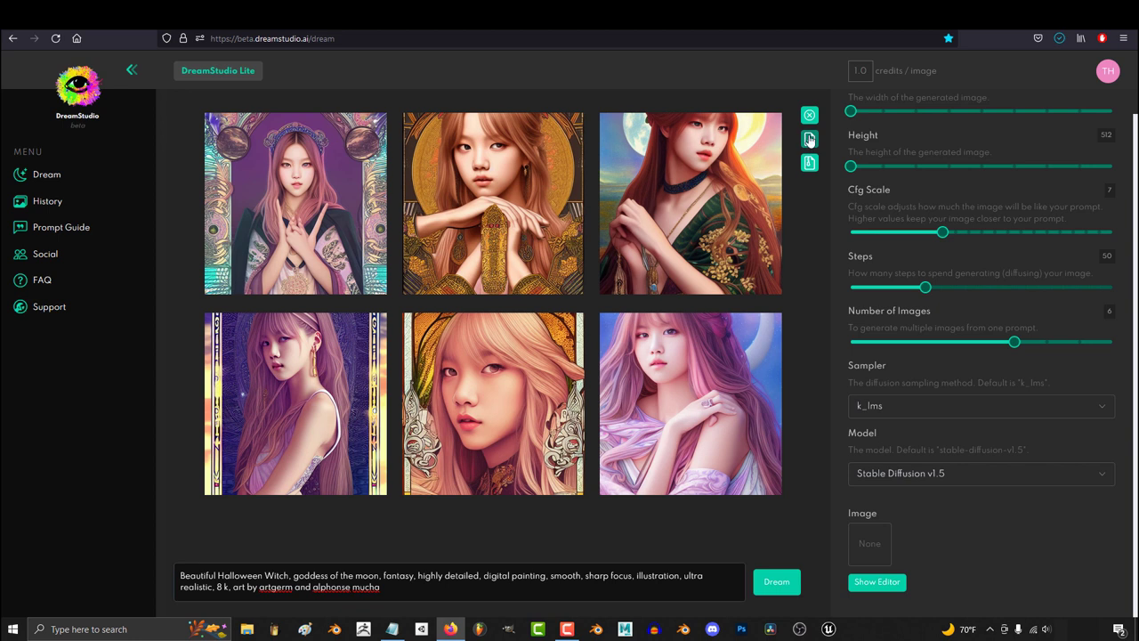
click(753, 64)
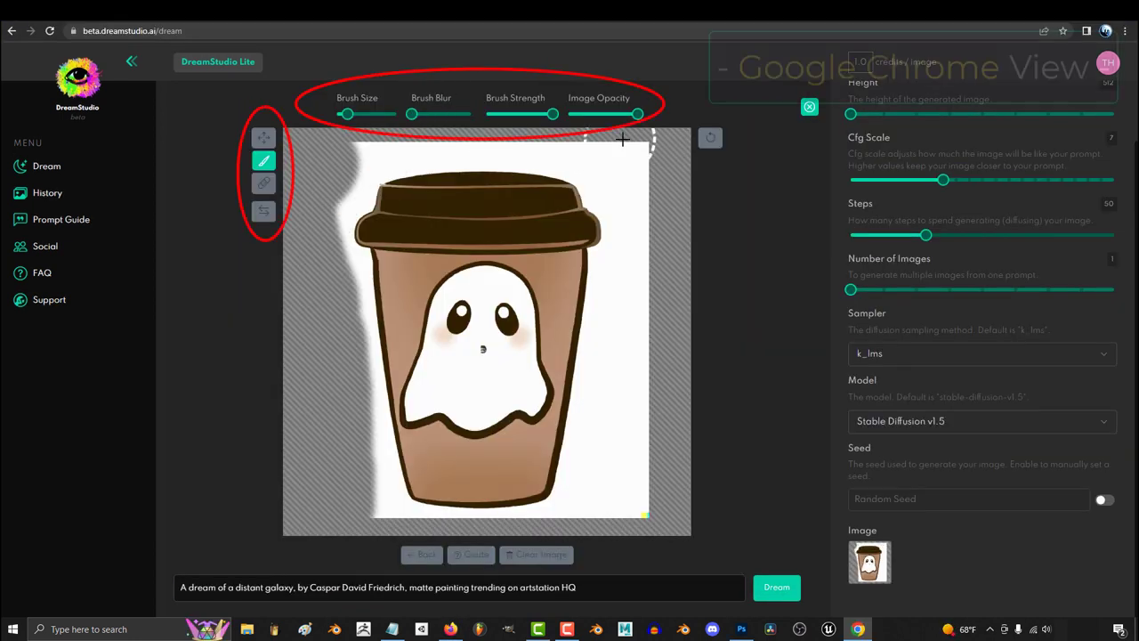
mouse_move(650, 140)
mouse_down()
mouse_move(625, 386)
mouse_move(631, 254)
mouse_move(603, 433)
mouse_move(590, 99)
mouse_up()
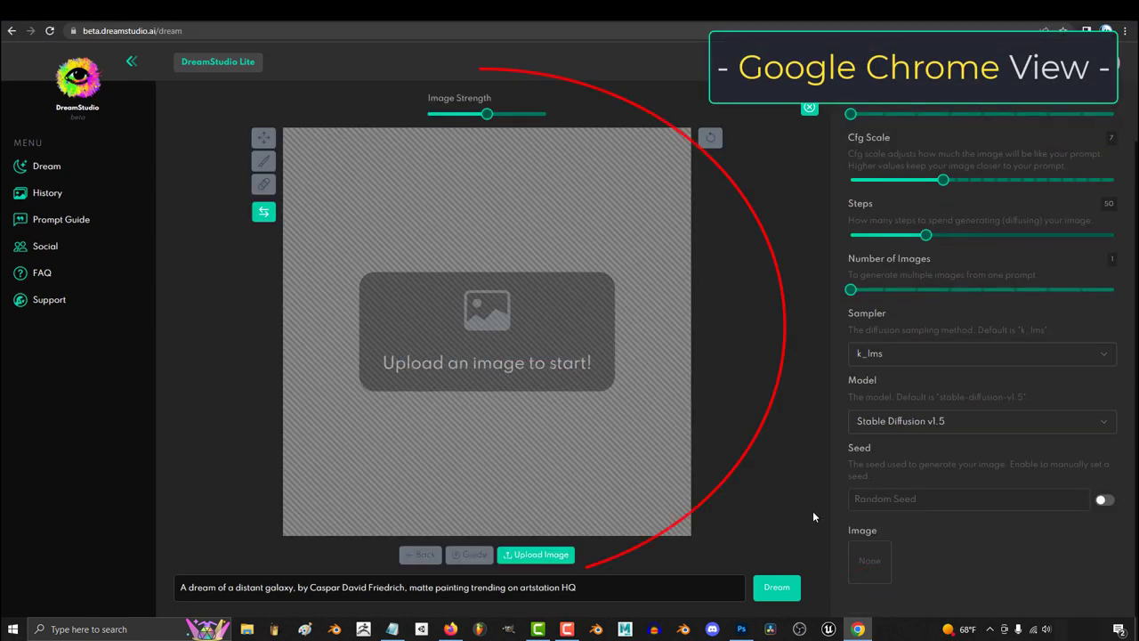
Upload ToGoCoffeeGhost onto the editor canvas and scale it down slightly.
click(550, 554)
click(394, 181)
double_click(394, 181)
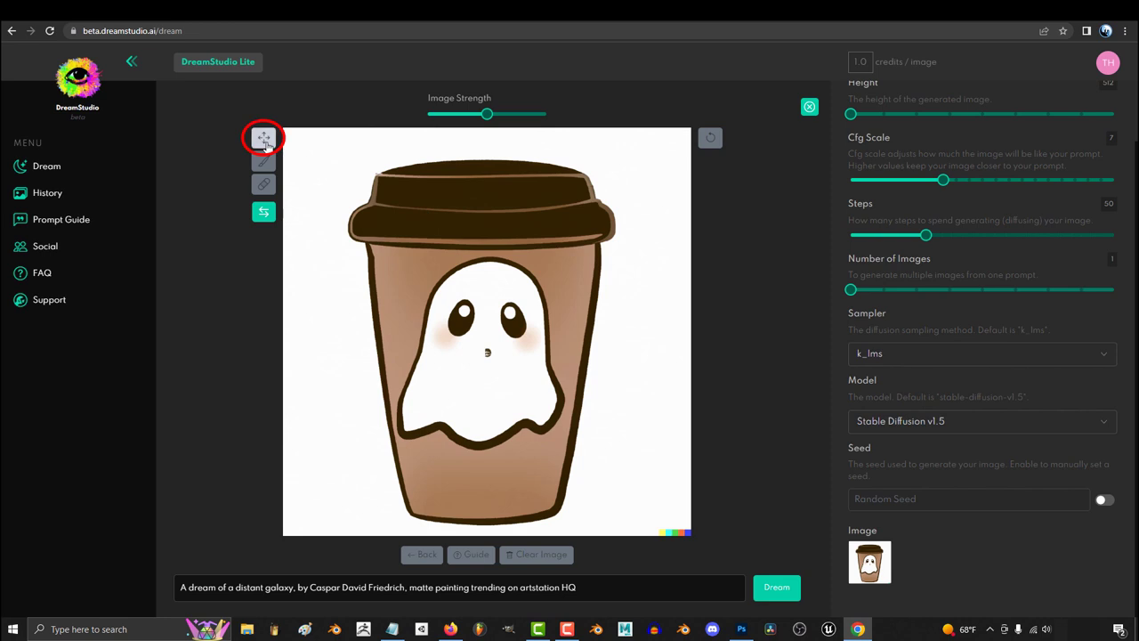
scroll(552, 383, down, 3)
scroll(506, 336, up, 2)
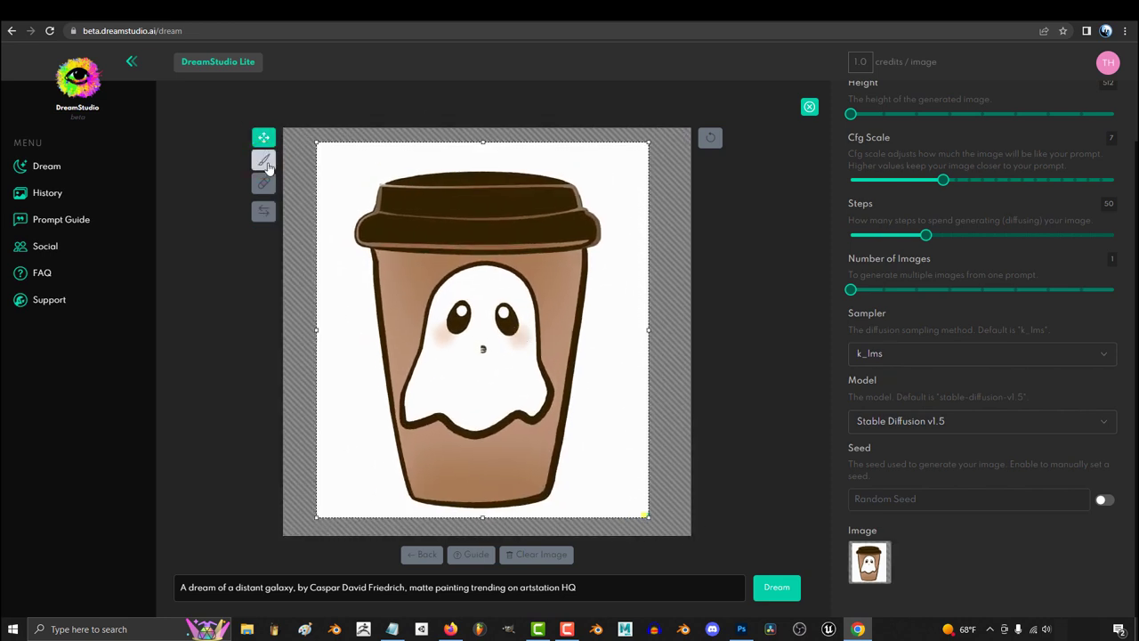
Erase strips along the left and top edges with a smaller eraser, undoing the stroke above the lid.
click(263, 160)
mouse_move(317, 386)
mouse_down()
mouse_move(326, 336)
mouse_move(336, 488)
mouse_move(297, 202)
mouse_move(318, 158)
mouse_up()
mouse_move(348, 114)
mouse_down()
mouse_move(374, 114)
mouse_move(338, 114)
mouse_up()
mouse_move(355, 269)
mouse_down()
mouse_move(343, 224)
mouse_move(377, 149)
mouse_move(620, 165)
mouse_move(357, 141)
mouse_up()
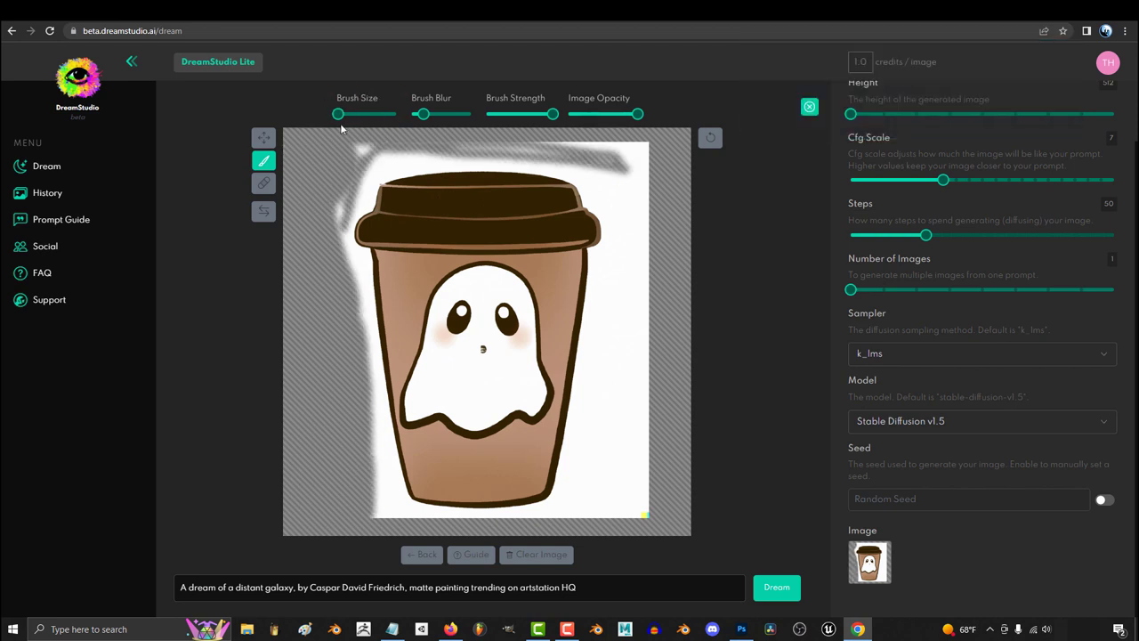
mouse_move(326, 183)
mouse_down()
mouse_move(352, 149)
mouse_move(378, 143)
mouse_move(625, 164)
mouse_up()
key(ctrl+z)
Blur the brush further and erase the top-right and right strips, undoing the stroke across the cup.
mouse_move(424, 119)
mouse_down()
mouse_move(434, 114)
mouse_move(412, 114)
mouse_up()
mouse_move(634, 142)
mouse_down()
mouse_move(649, 152)
mouse_move(645, 303)
mouse_move(611, 433)
mouse_up()
drag(411, 114, 470, 114)
mouse_move(638, 489)
mouse_down()
mouse_move(657, 510)
mouse_move(573, 200)
mouse_move(522, 296)
mouse_move(552, 454)
mouse_move(606, 263)
mouse_up()
key(ctrl+z)
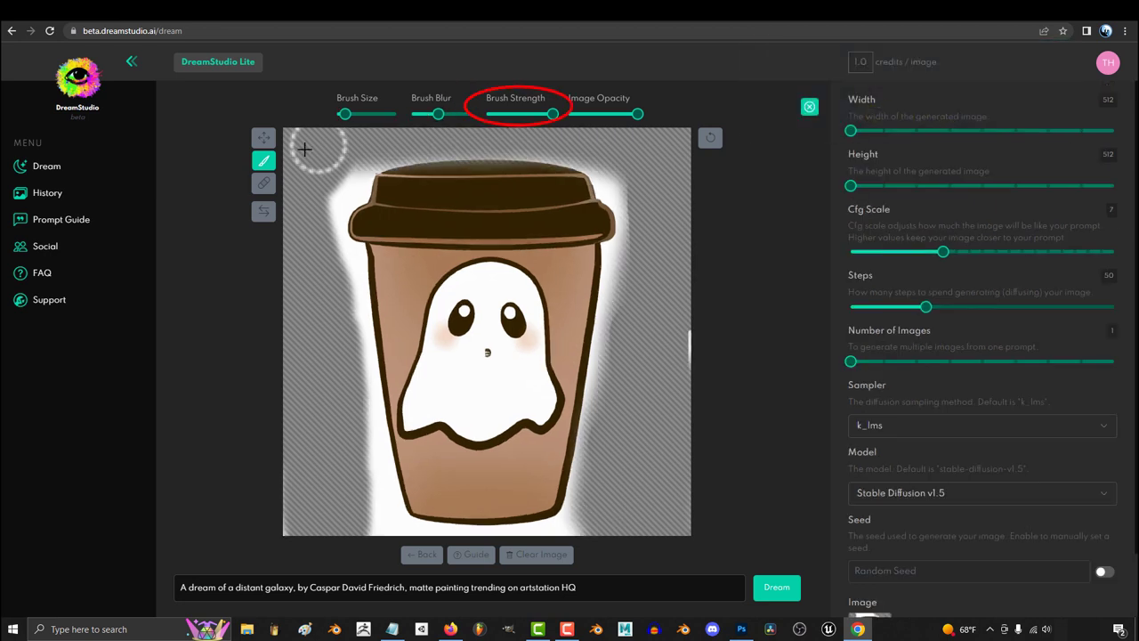
Test mask strokes over the ghost at 50% and 80% strength and a 70% opacity fade, undoing each.
drag(550, 114, 520, 114)
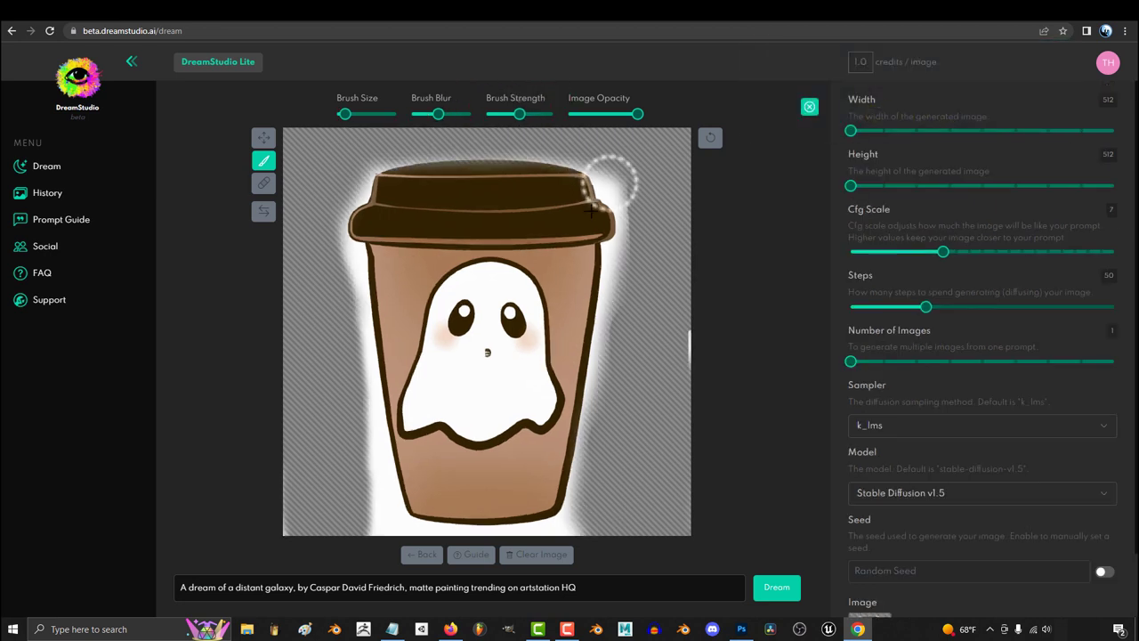
mouse_move(521, 262)
mouse_down()
mouse_move(542, 312)
mouse_move(496, 329)
mouse_up()
key(ctrl+z)
mouse_move(520, 114)
mouse_down()
mouse_move(486, 114)
mouse_move(553, 114)
mouse_up()
mouse_move(508, 257)
mouse_down()
mouse_move(490, 375)
mouse_move(458, 393)
mouse_move(524, 317)
mouse_move(478, 300)
mouse_up()
key(ctrl+z)
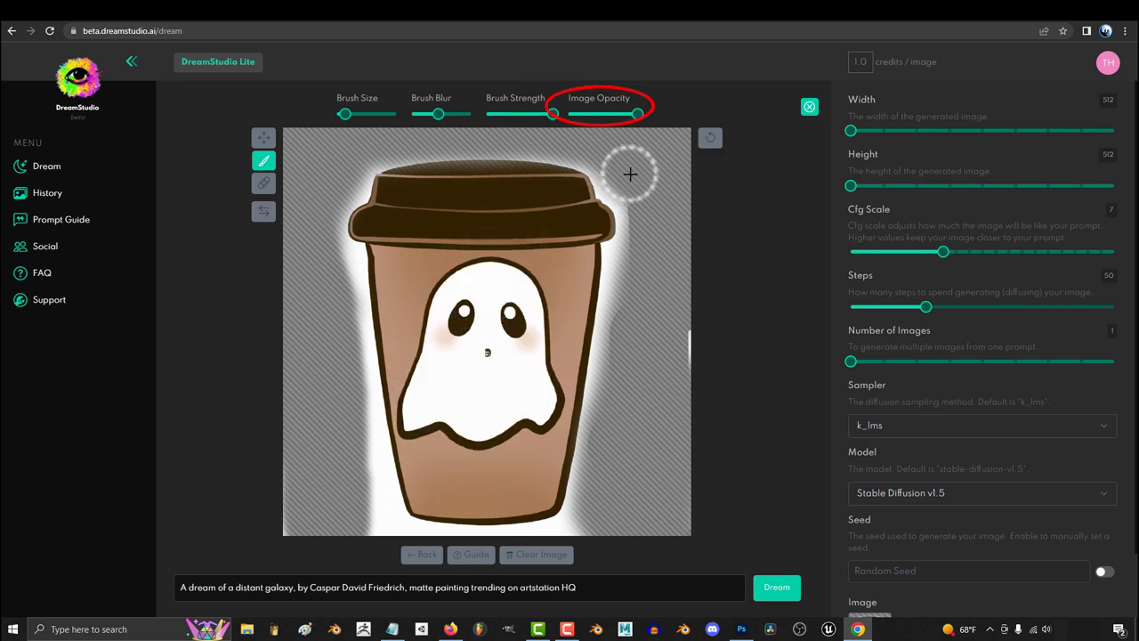
mouse_move(638, 114)
mouse_down()
mouse_move(577, 114)
mouse_move(638, 114)
mouse_up()
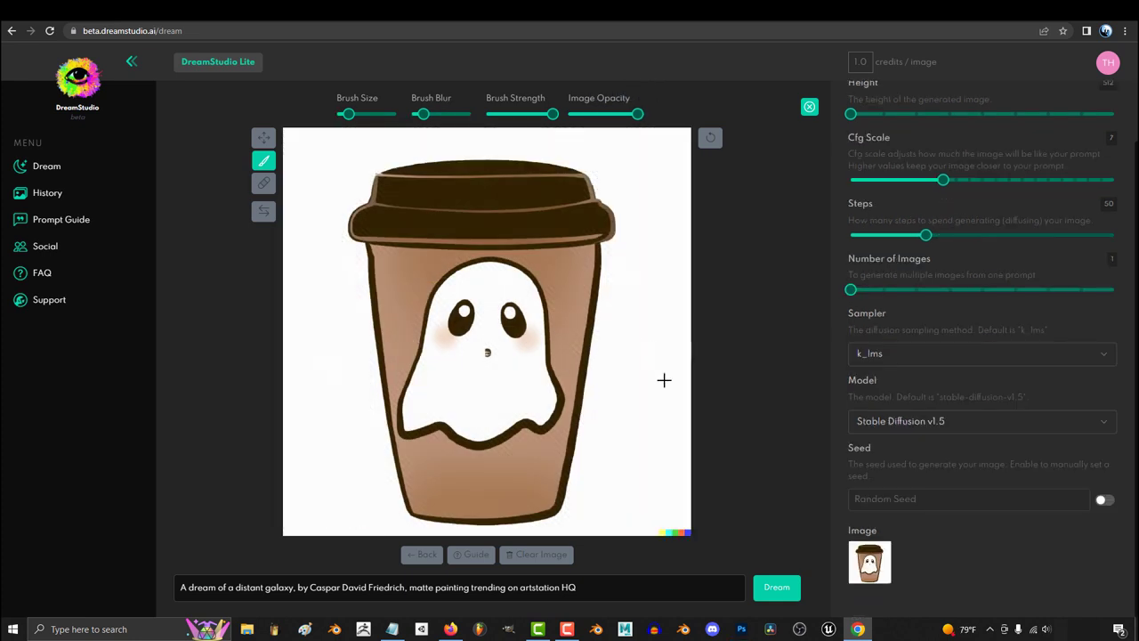
Mask background patches along the right edge and the lower and upper left edge.
mouse_move(664, 380)
mouse_down()
mouse_move(654, 425)
mouse_move(654, 377)
mouse_move(803, 366)
mouse_move(693, 277)
mouse_move(687, 248)
mouse_move(659, 248)
mouse_up()
drag(650, 202, 657, 171)
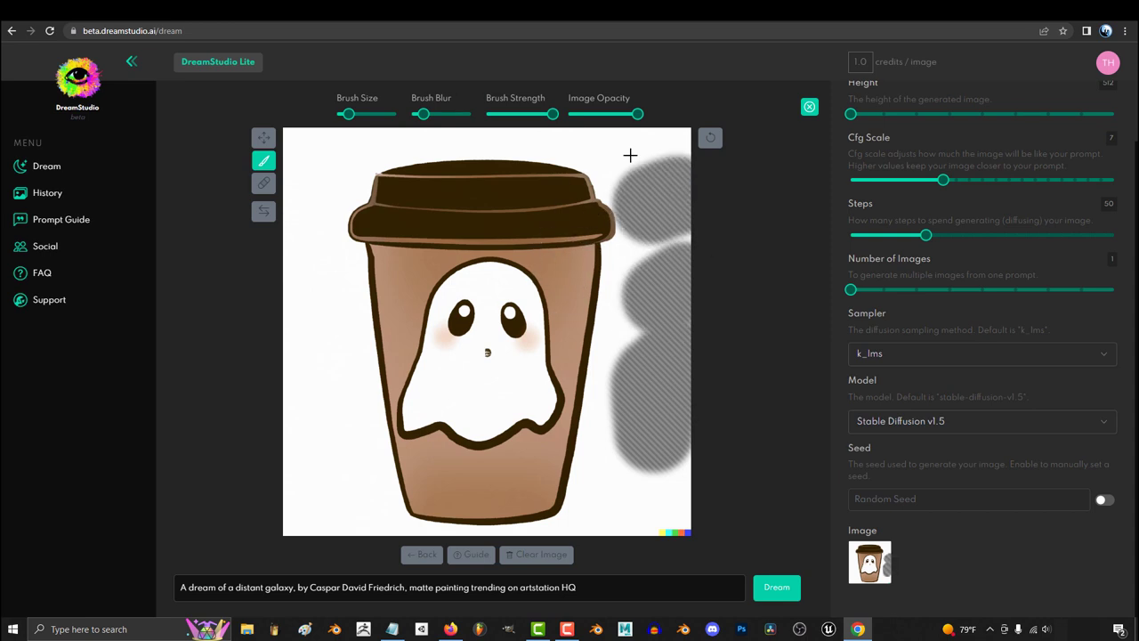
mouse_move(320, 383)
mouse_down()
mouse_move(298, 430)
mouse_move(330, 478)
mouse_move(325, 502)
mouse_up()
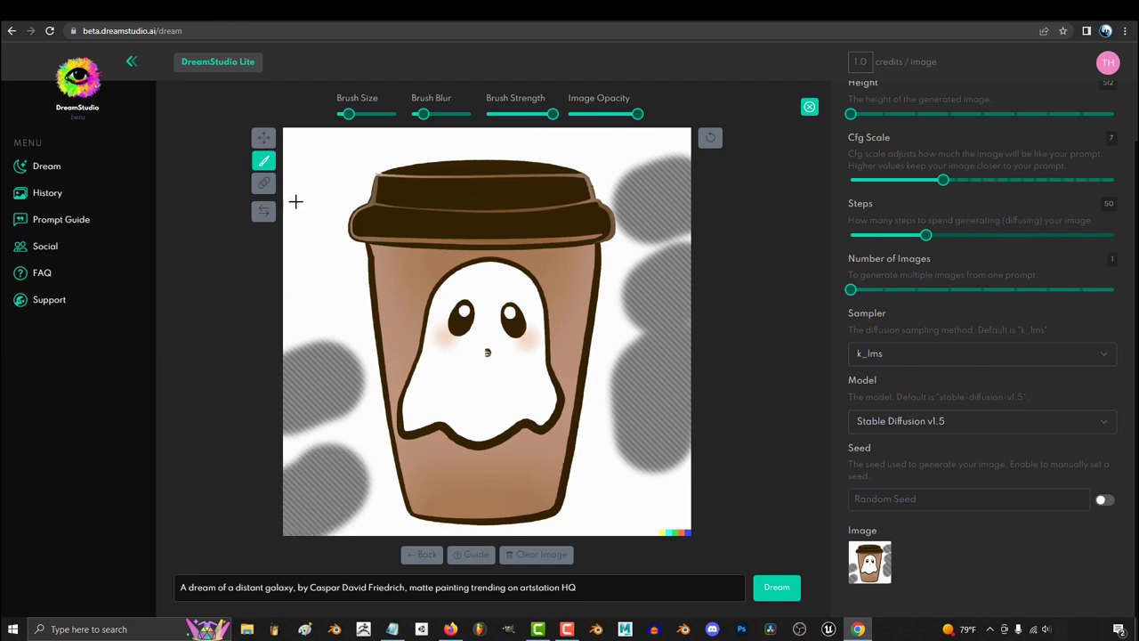
drag(311, 246, 313, 160)
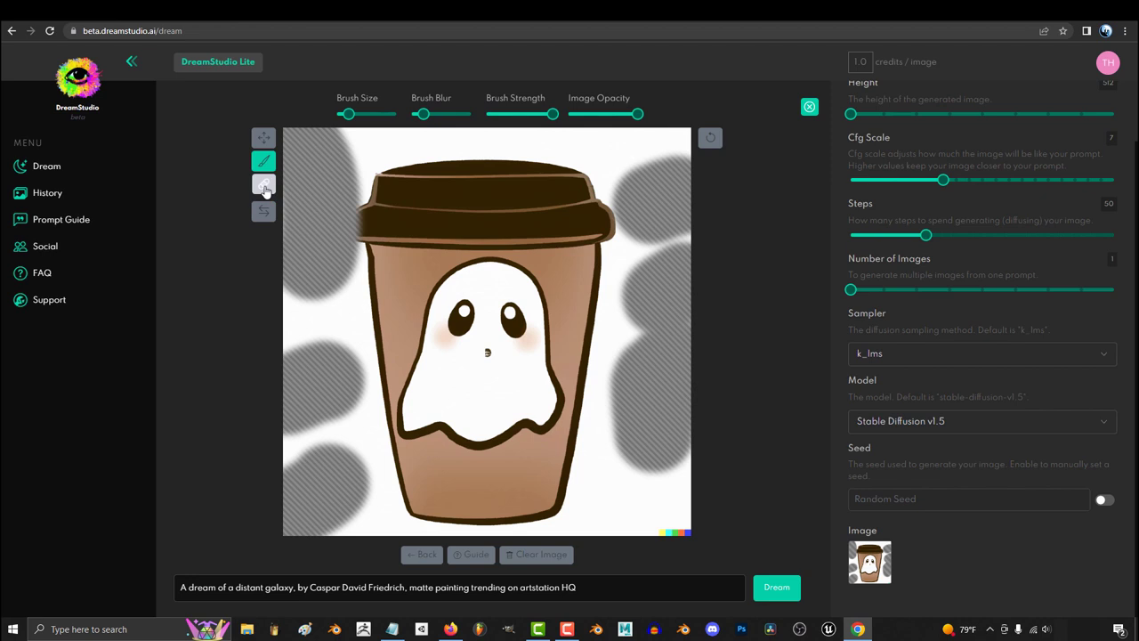
Restore the upper-left masked patches and the patch beside the lid with the Repair tool.
click(265, 184)
mouse_move(302, 253)
mouse_down()
mouse_move(315, 297)
mouse_move(304, 184)
mouse_move(359, 226)
mouse_move(292, 383)
mouse_move(359, 461)
mouse_move(310, 518)
mouse_move(591, 462)
mouse_move(658, 437)
mouse_move(682, 394)
mouse_move(692, 299)
mouse_move(665, 321)
mouse_move(683, 282)
mouse_move(614, 205)
mouse_up()
click(263, 212)
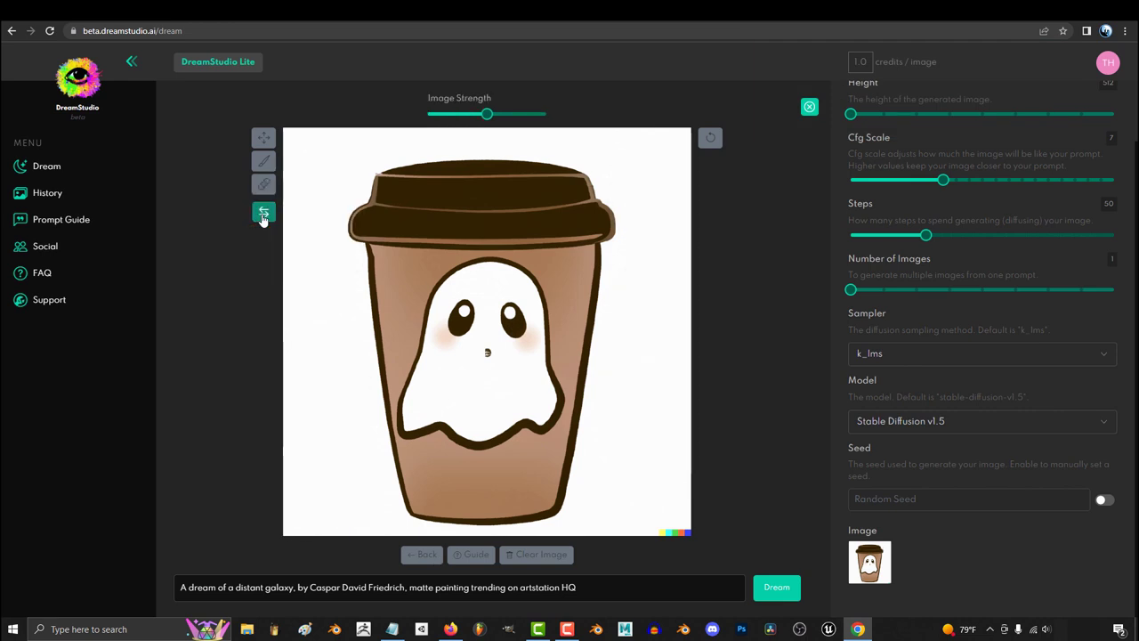
Preview the image without the mask, return to the mask brush, and keep the width at 512.
click(263, 163)
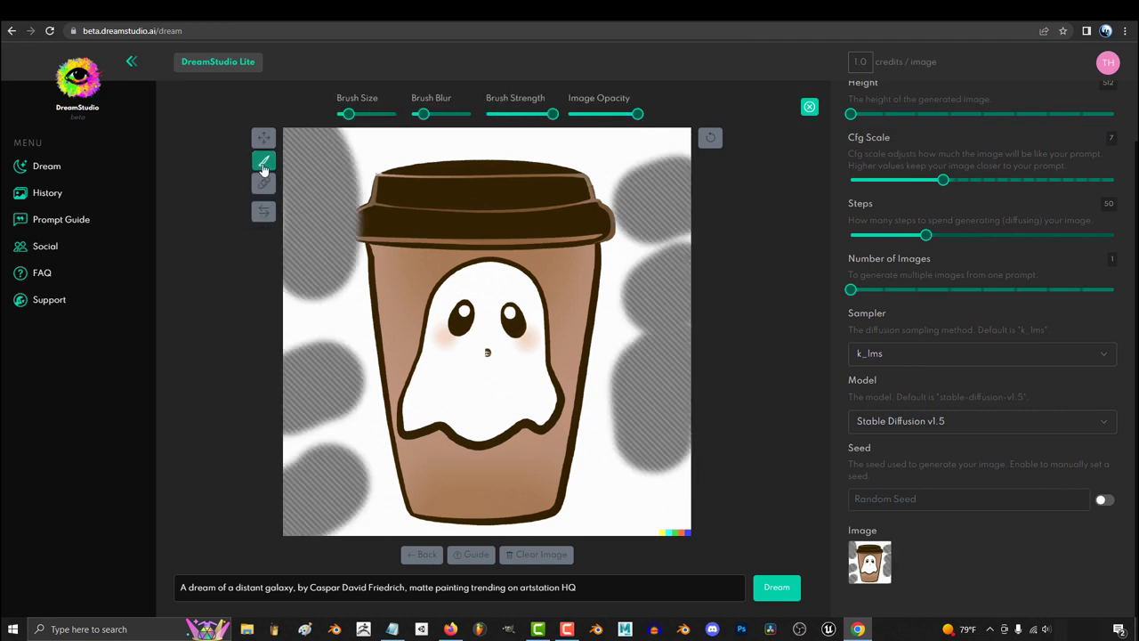
click(264, 212)
click(263, 166)
scroll(844, 135, up, 1)
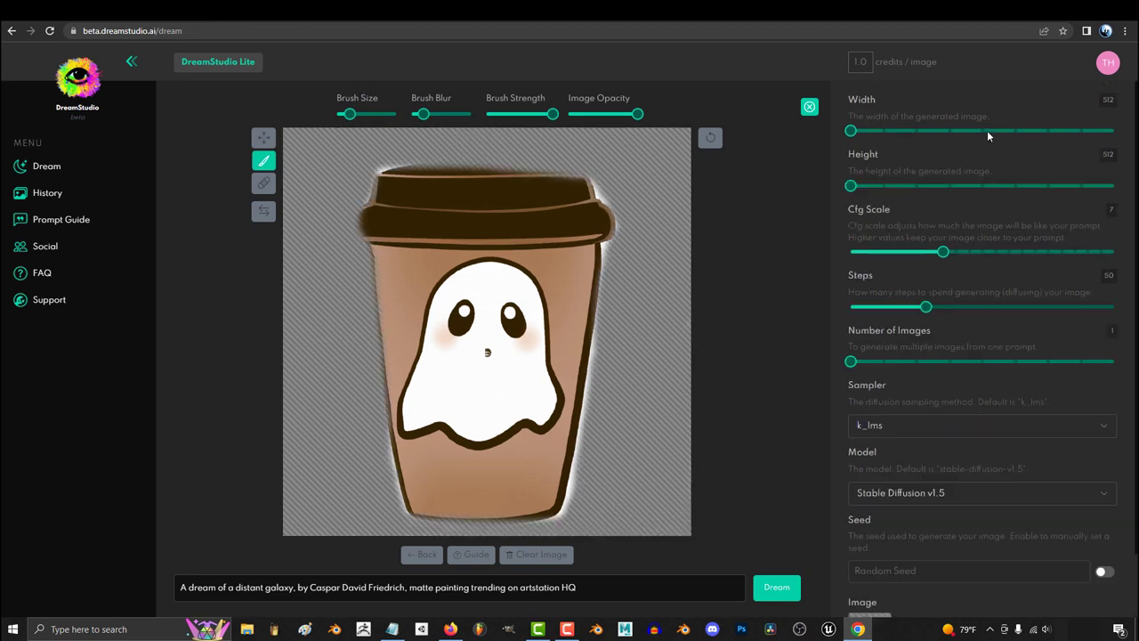
drag(846, 131, 841, 190)
Request nine images, enter the prompt 'a beautiful fantasy galaxy nebula', generate, and set opacity to 99%.
click(1112, 361)
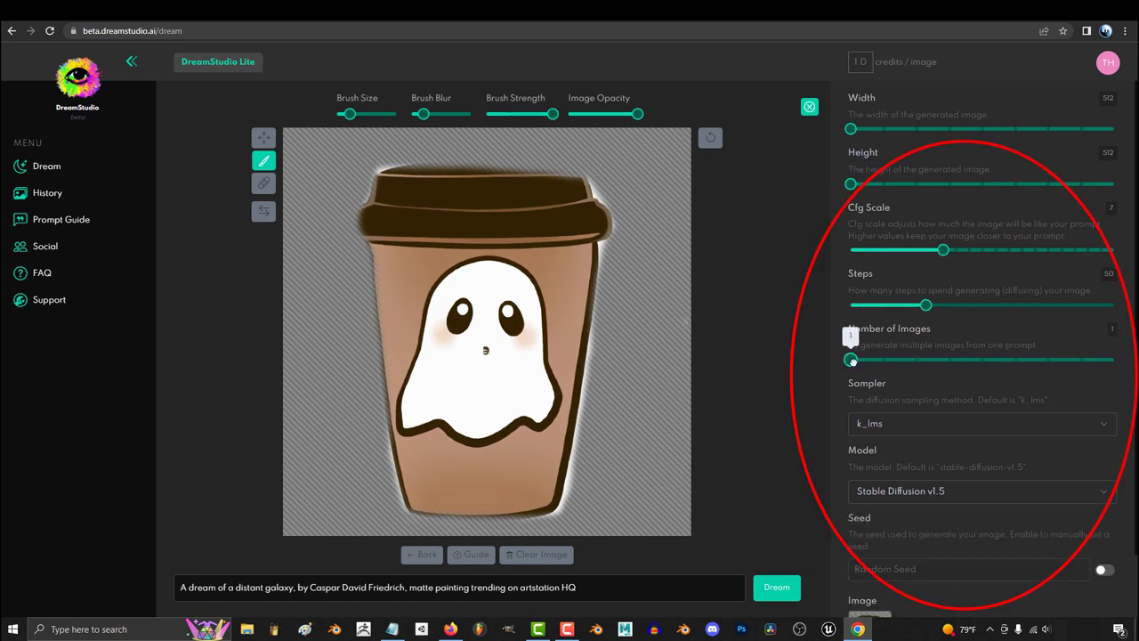
key(ctrl+a)
text(a beautiful fantasy galaxy nebula)
key(Return)
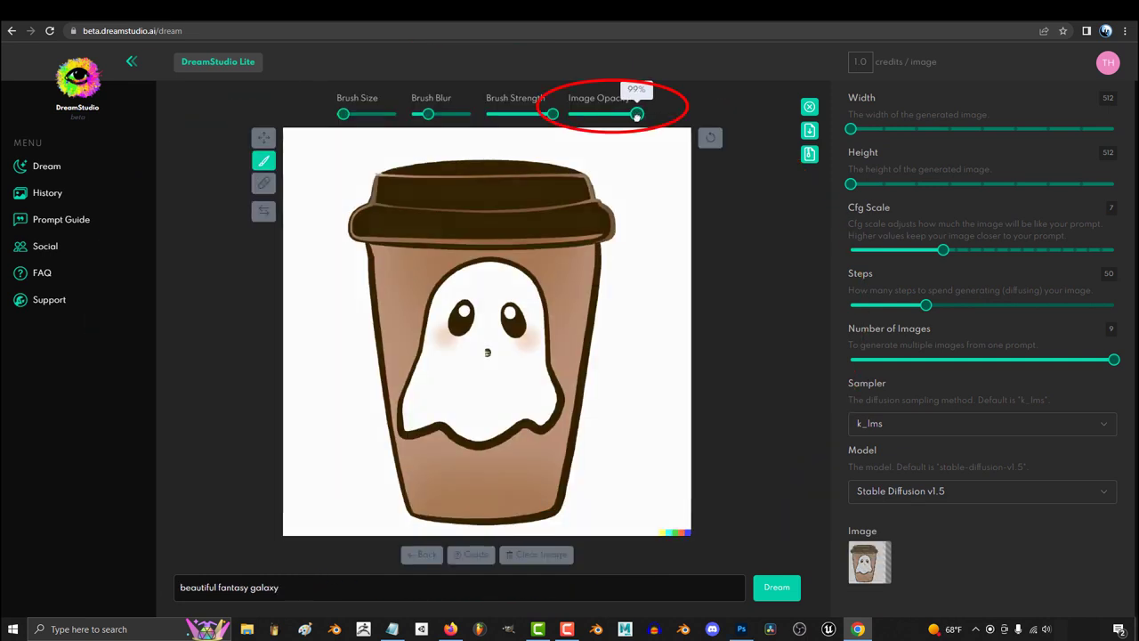
mouse_move(634, 114)
mouse_down()
mouse_move(612, 114)
mouse_move(603, 131)
mouse_move(622, 116)
mouse_up()
Generate nine variations, then open the sixth and regenerate it at 48% image opacity.
click(776, 586)
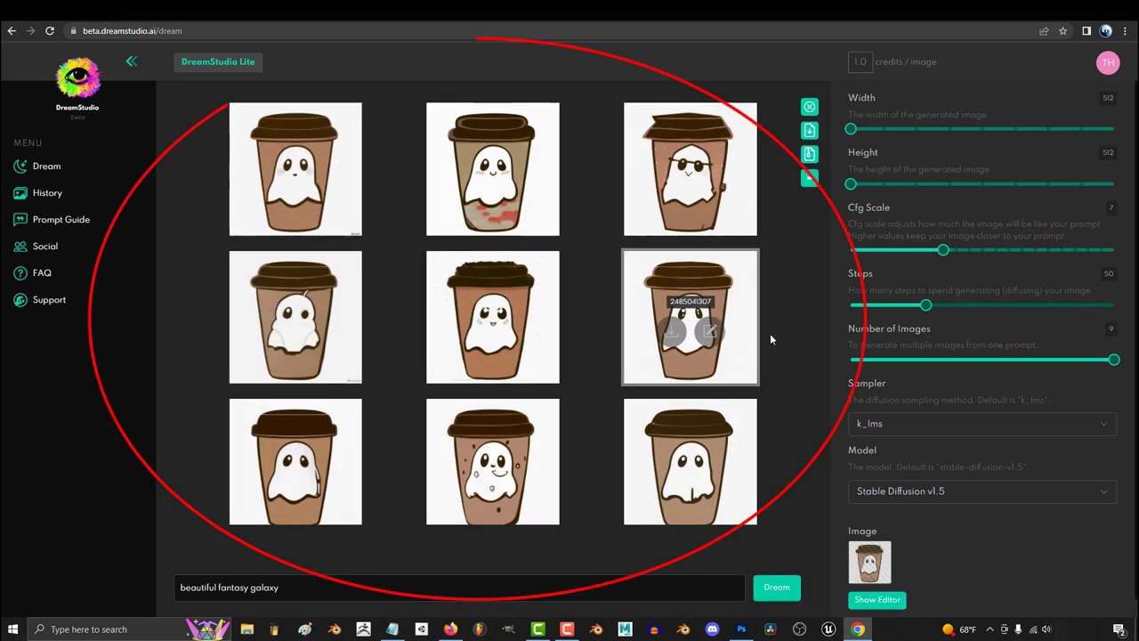
click(709, 331)
drag(639, 114, 603, 132)
click(777, 587)
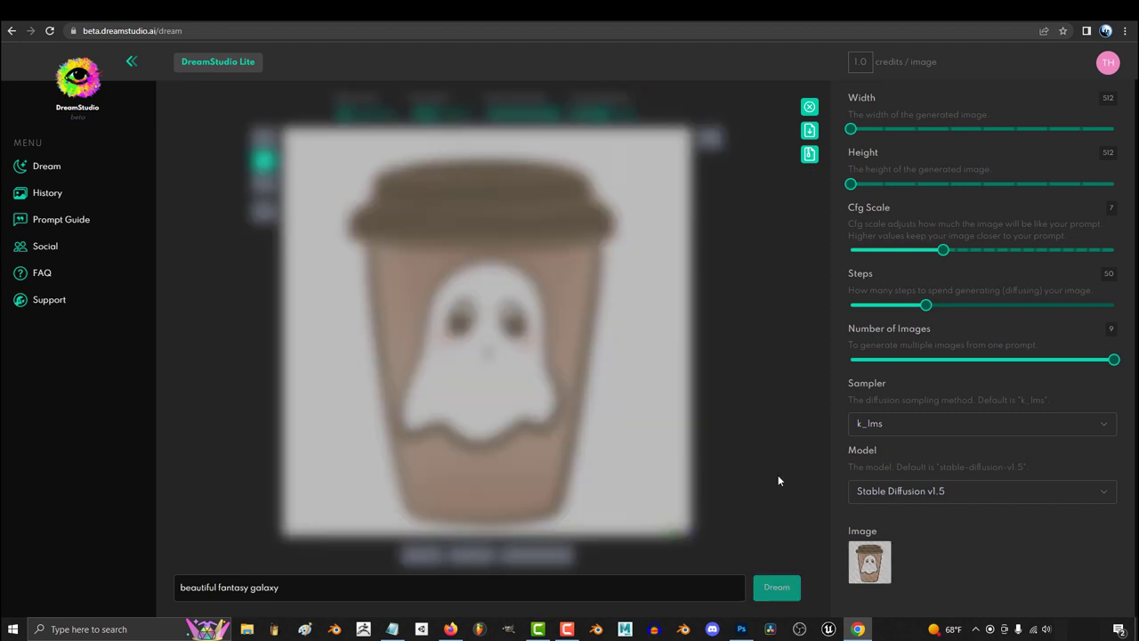